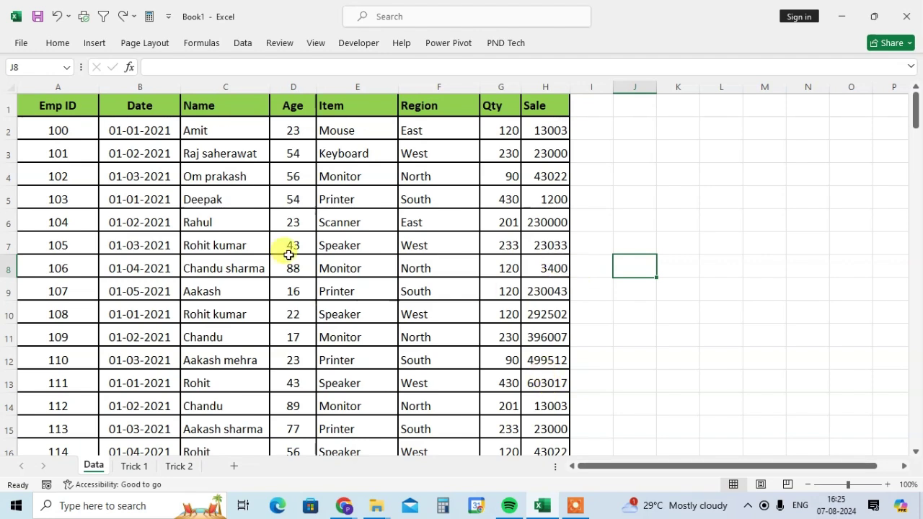
Copy the entire employee table on the Data sheet, headers included.
{"action": "left_click_drag", "start_coordinate": [41, 112], "coordinate": [495, 359]}
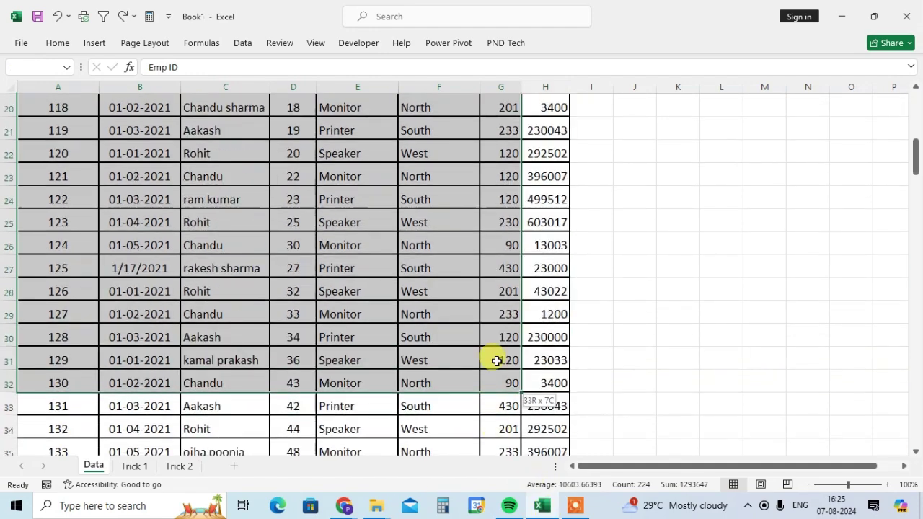
{"action": "scroll", "coordinate": [474, 289], "scroll_direction": "up", "scroll_amount": 6}
{"action": "left_click", "coordinate": [265, 218]}
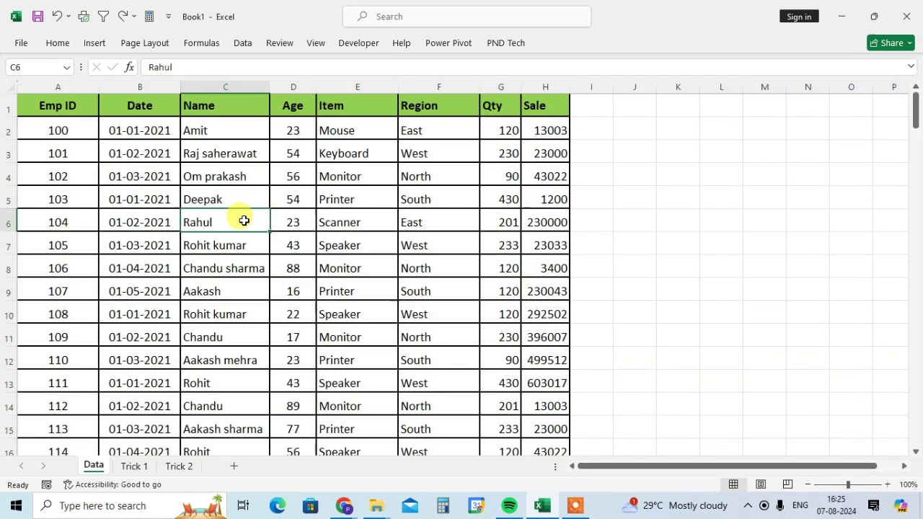
{"action": "key", "text": "ctrl+a"}
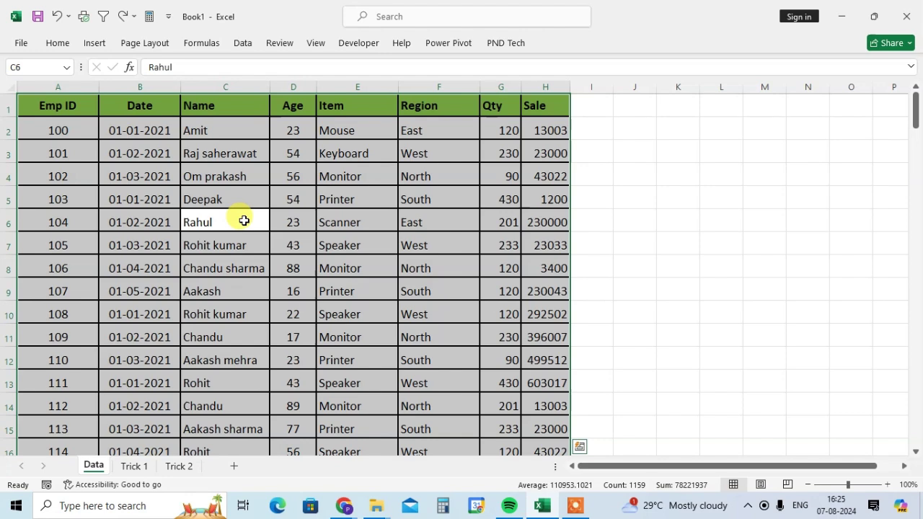
{"action": "key", "text": "ctrl+c"}
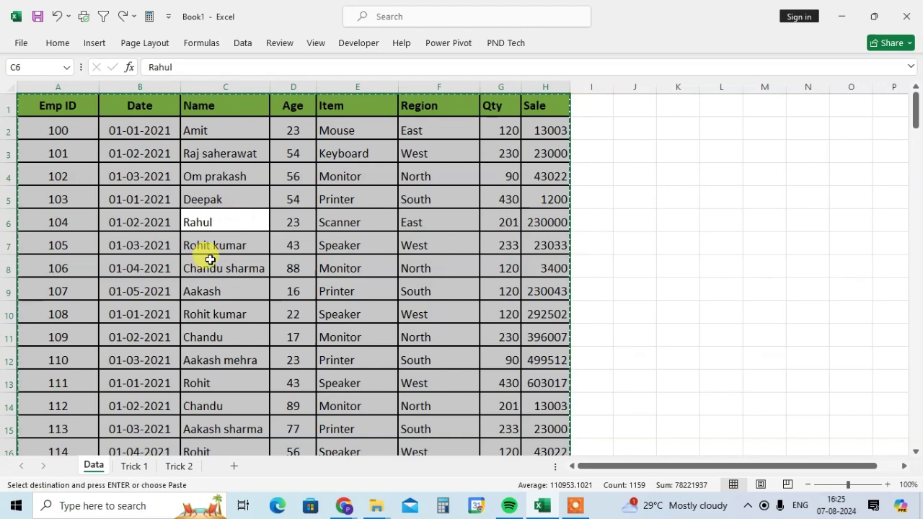
Paste the copied table into the Trick 1 sheet starting at cell A1.
{"action": "left_click", "coordinate": [133, 466]}
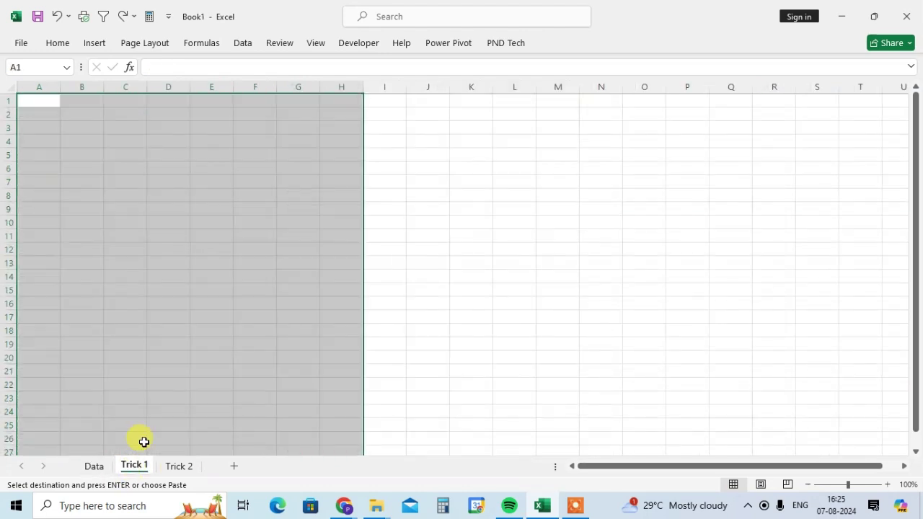
{"action": "left_click", "coordinate": [437, 318]}
{"action": "left_click", "coordinate": [53, 99]}
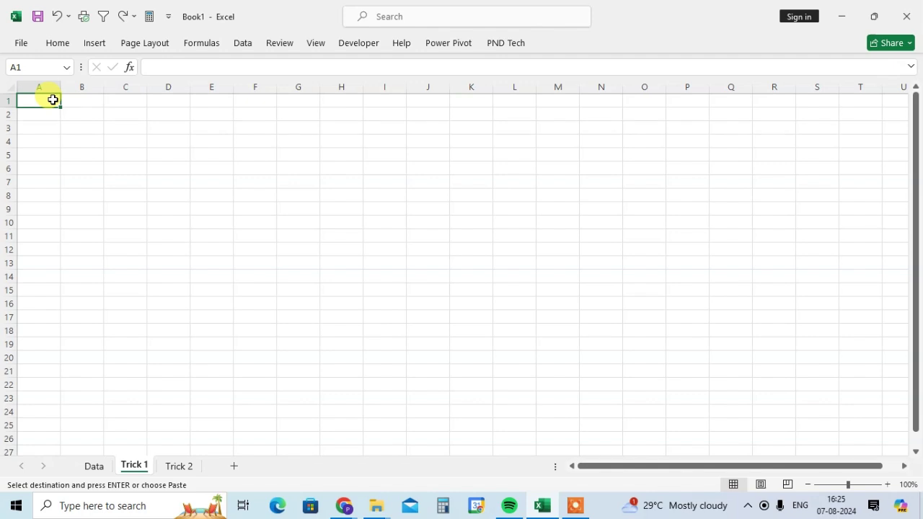
{"action": "key", "text": "ctrl+v"}
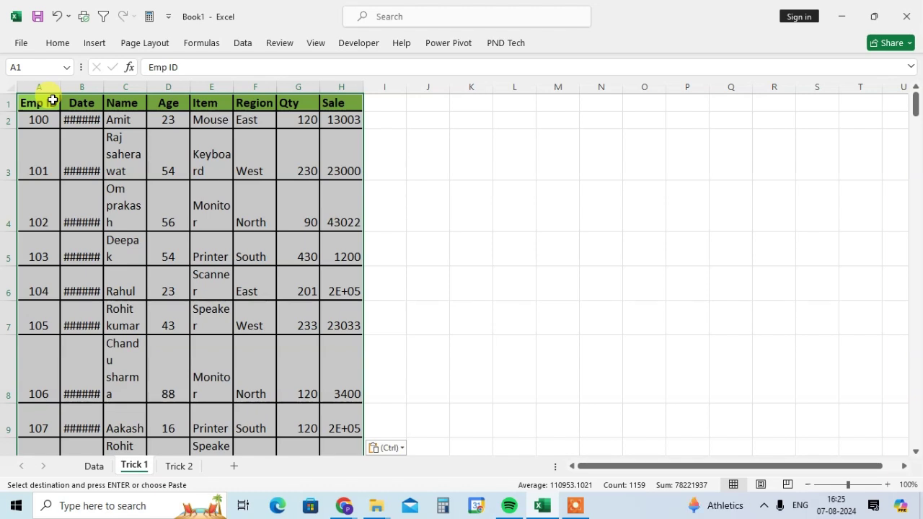
AutoFit the column widths and row heights of the pasted table on the Trick 1 sheet.
{"action": "key", "text": "alt+h"}
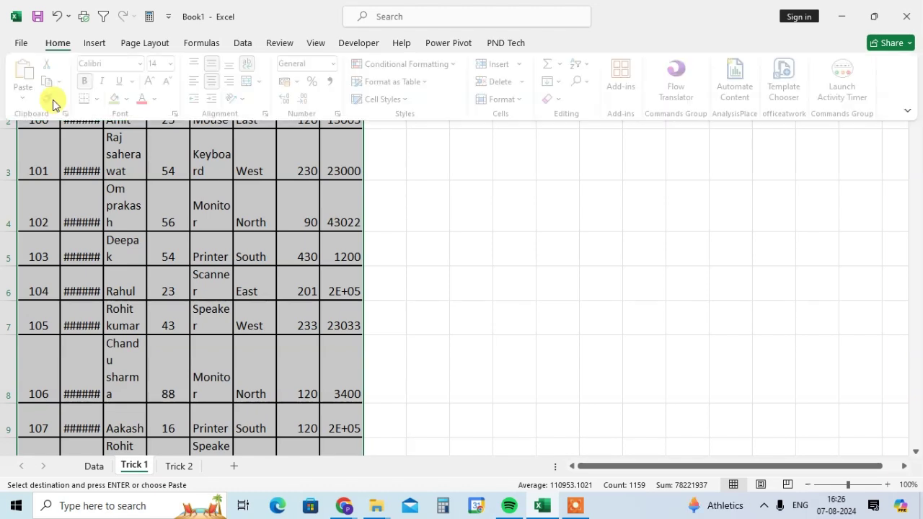
{"action": "key", "text": "o"}
{"action": "key", "text": "i"}
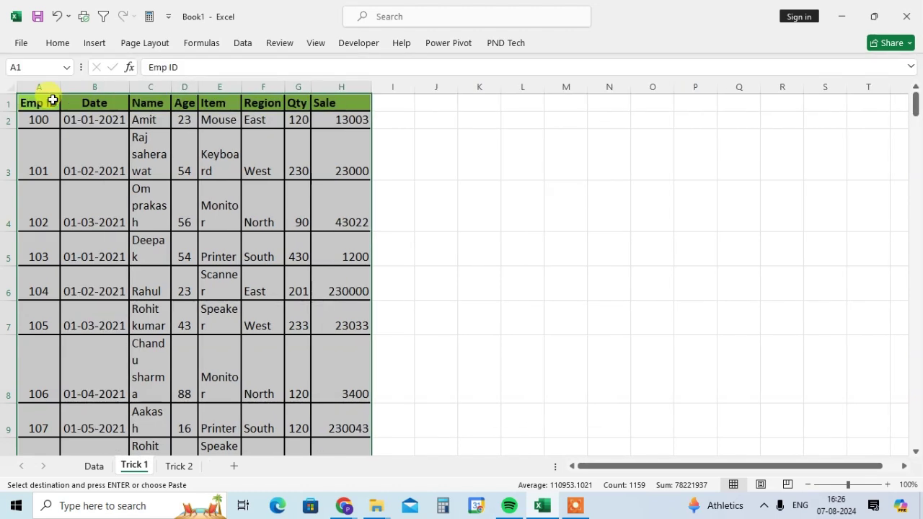
{"action": "key", "text": "alt+h"}
{"action": "key", "text": "o"}
{"action": "key", "text": "a"}
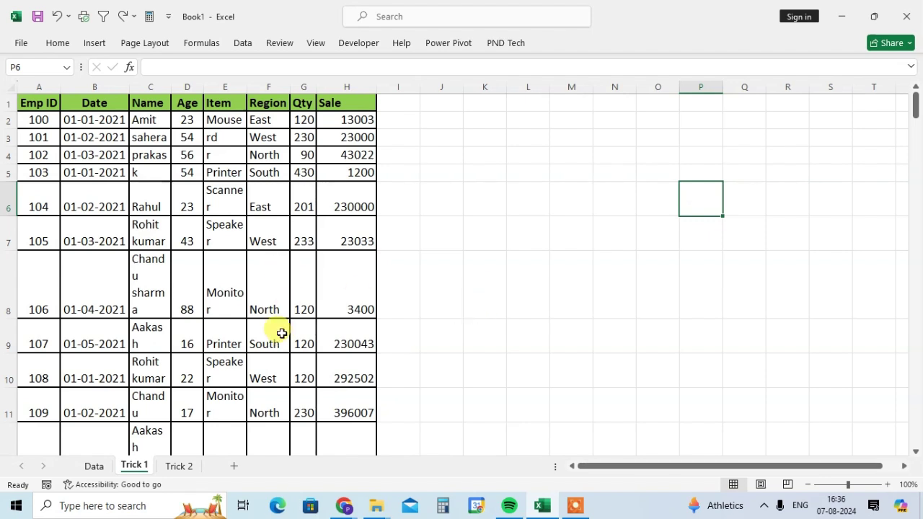
Widen columns A to H of the Trick 1 table to one equal width that fits the dates and item names.
{"action": "left_click", "coordinate": [36, 86]}
{"action": "left_click_drag", "start_coordinate": [157, 96], "coordinate": [342, 107]}
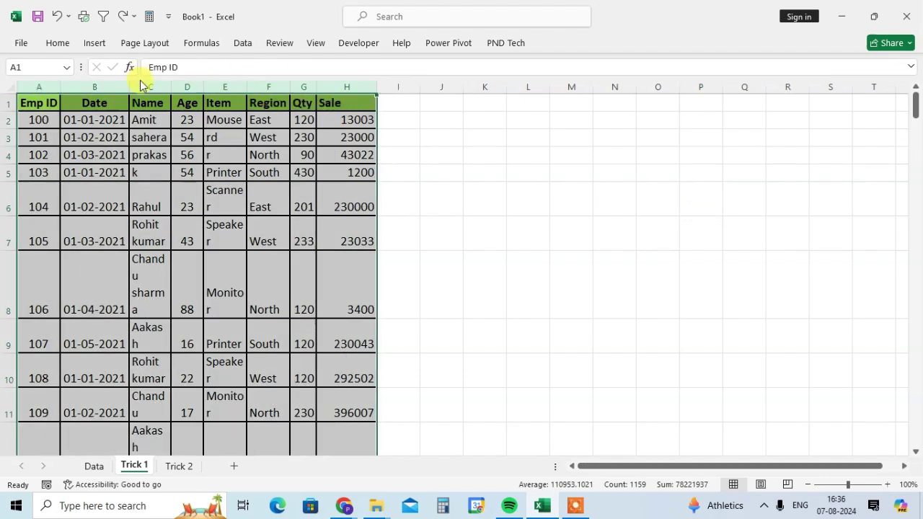
{"action": "left_click_drag", "start_coordinate": [171, 88], "coordinate": [227, 90]}
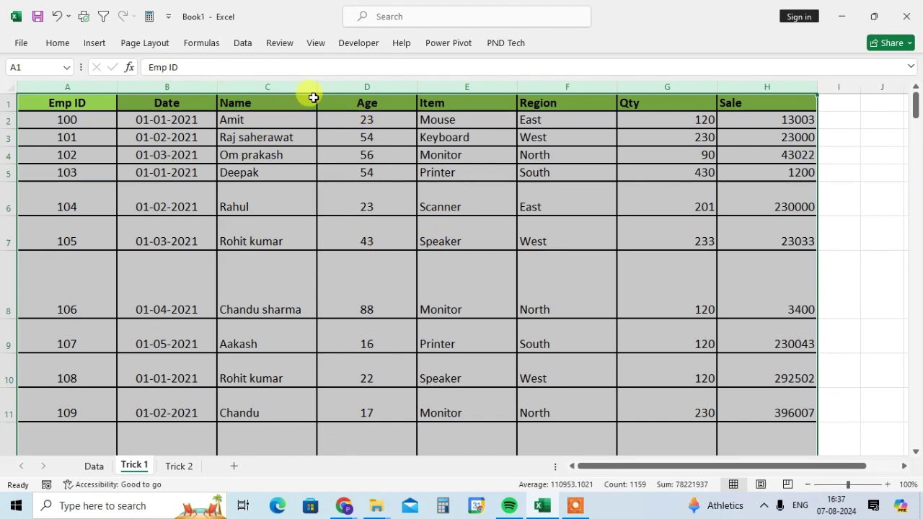
{"action": "left_click_drag", "start_coordinate": [315, 85], "coordinate": [296, 93]}
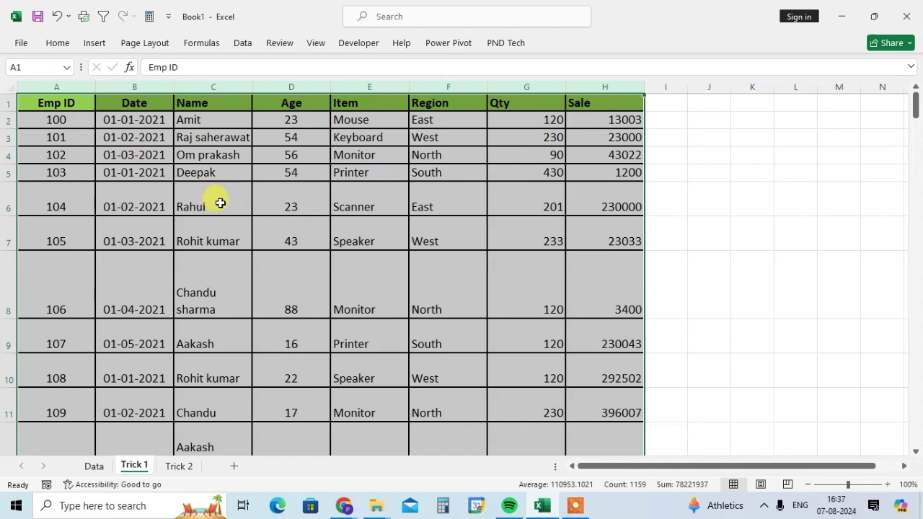
{"action": "left_click", "coordinate": [300, 304]}
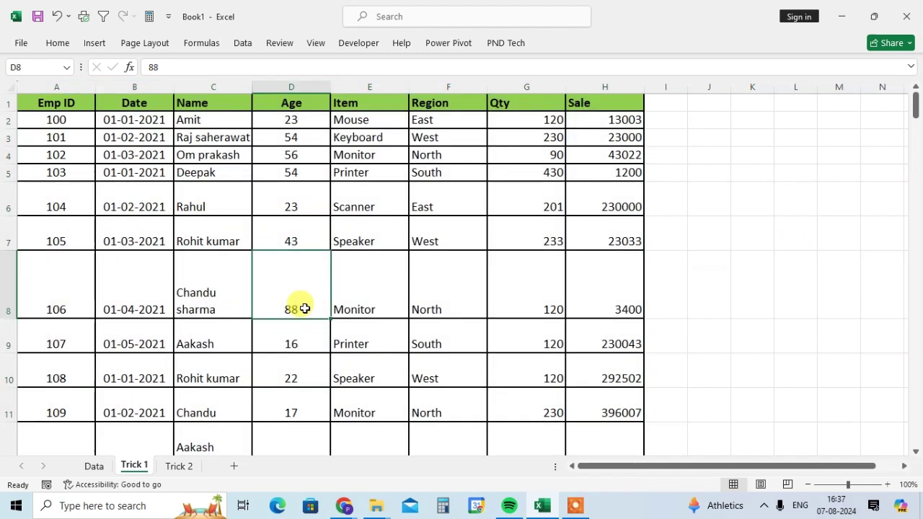
Reduce rows 2 to 145 of the Trick 1 table to one uniform height that fits a single line of text.
{"action": "left_click", "coordinate": [9, 120]}
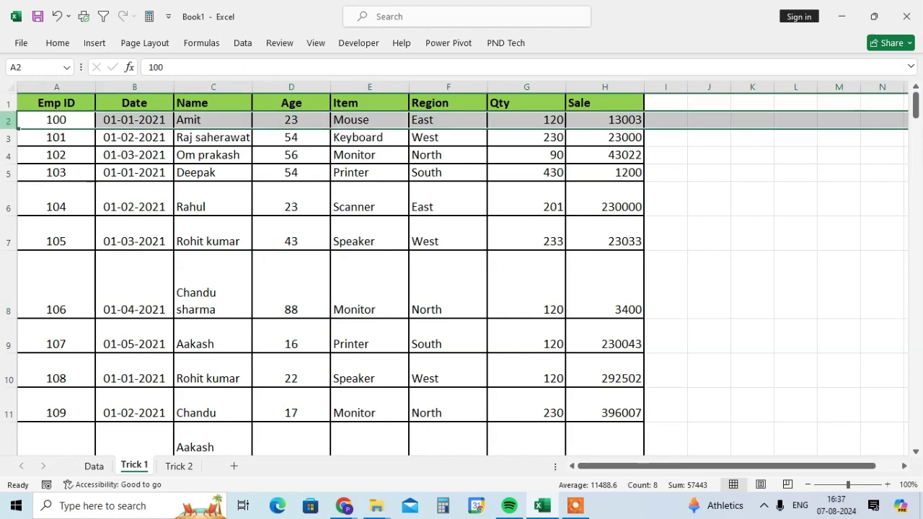
{"action": "key", "text": "ctrl+shift+Down"}
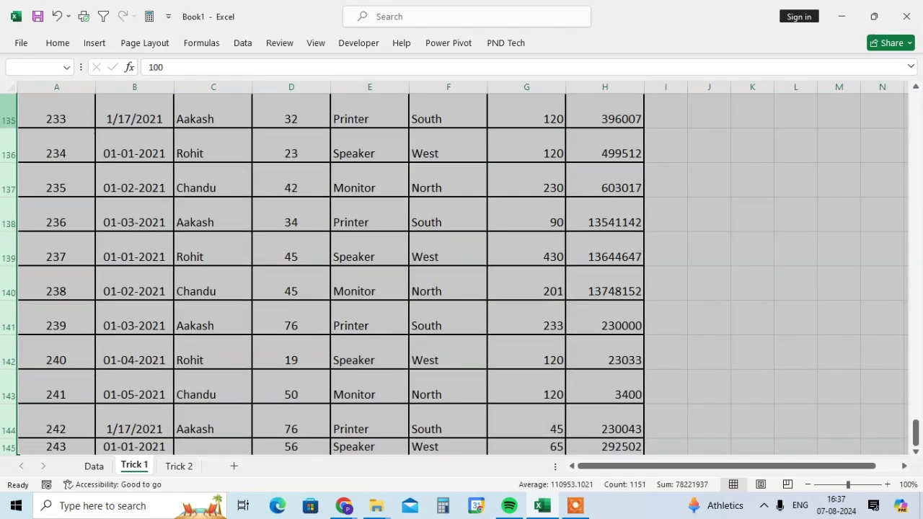
{"action": "scroll", "coordinate": [462, 274], "scroll_direction": "down", "scroll_amount": 3}
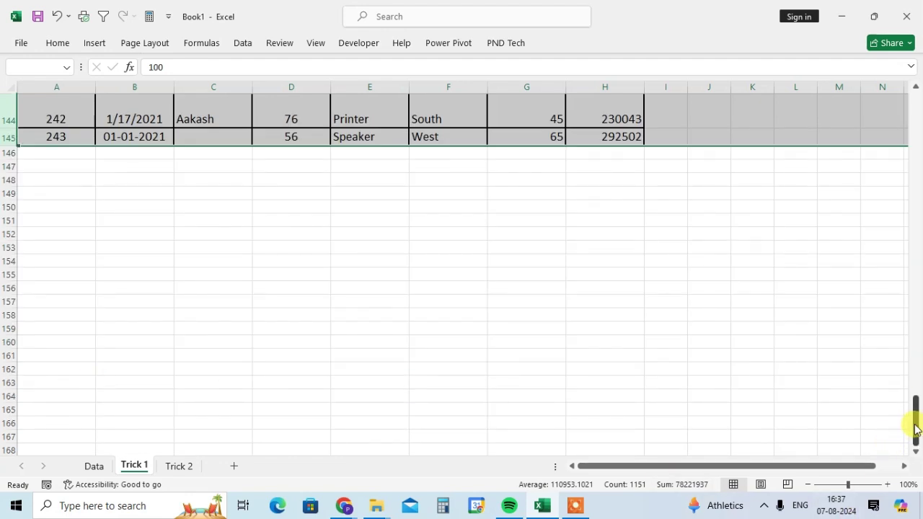
{"action": "left_click_drag", "start_coordinate": [910, 427], "coordinate": [920, 27]}
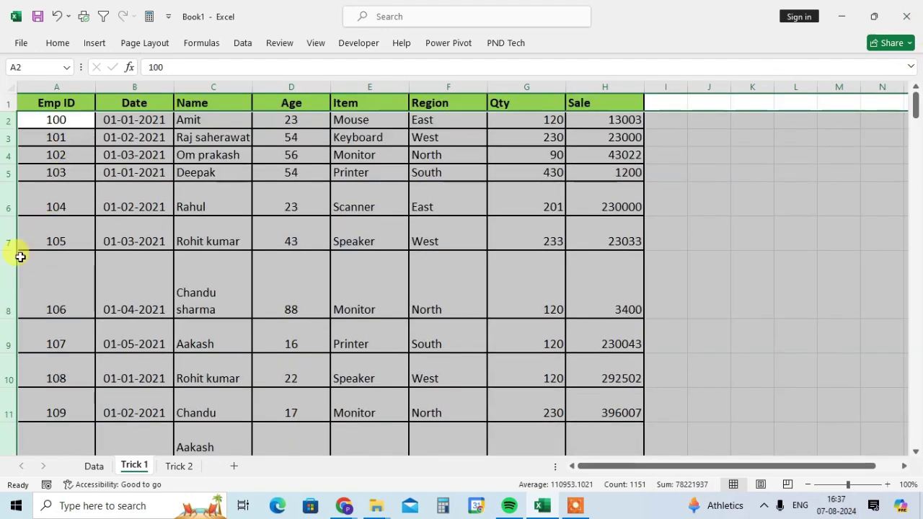
{"action": "left_click_drag", "start_coordinate": [13, 248], "coordinate": [16, 231]}
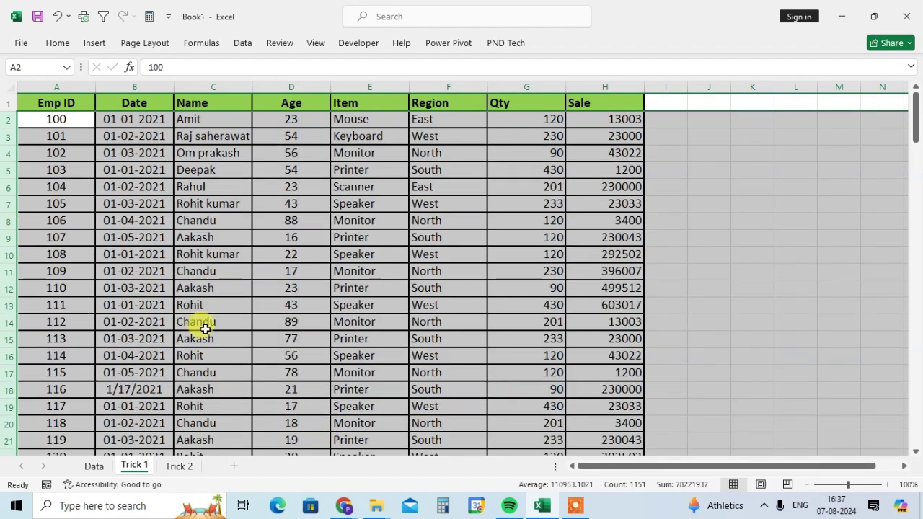
{"action": "left_click", "coordinate": [495, 220]}
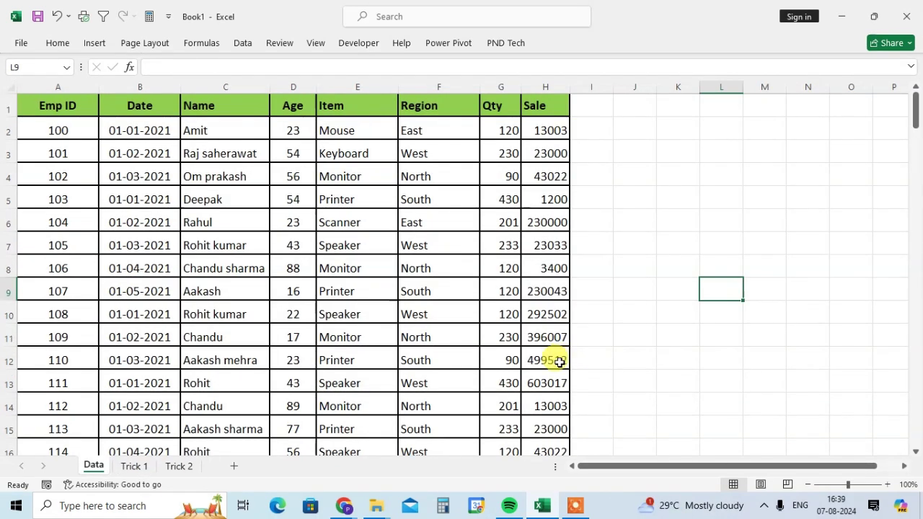
Copy the full employee table from the Data sheet again.
{"action": "left_click", "coordinate": [245, 212]}
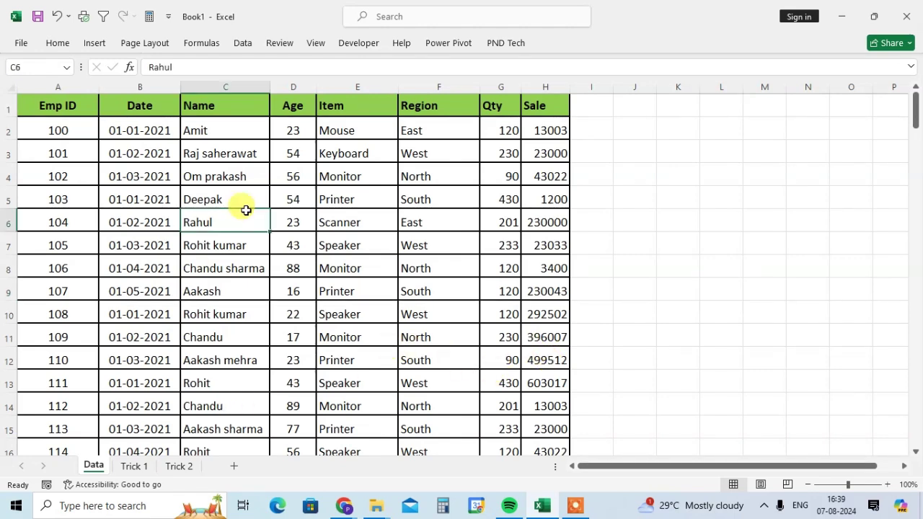
{"action": "key", "text": "ctrl+a"}
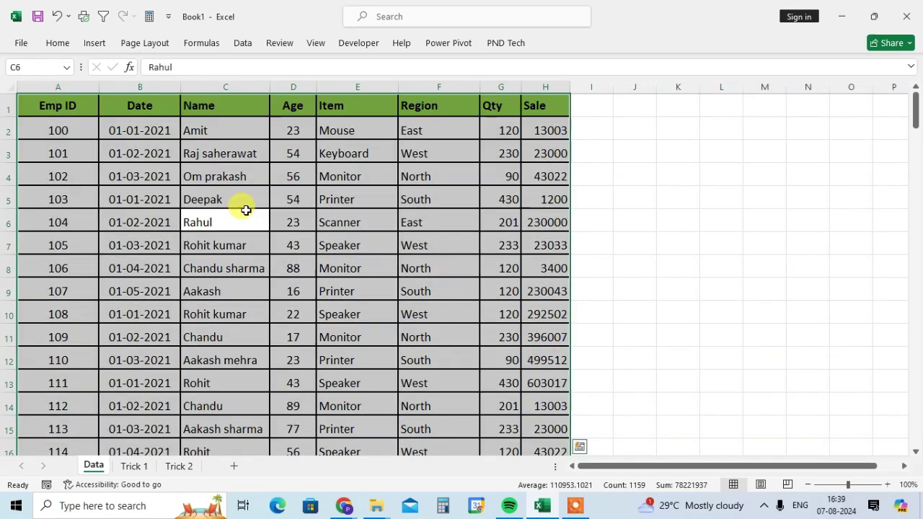
{"action": "key", "text": "ctrl+q"}
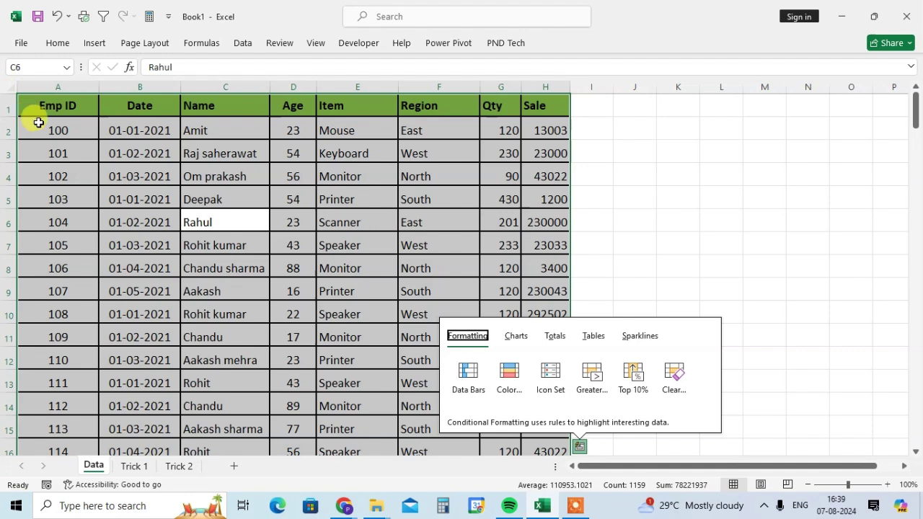
{"action": "key", "text": "Escape"}
{"action": "key", "text": "ctrl+c"}
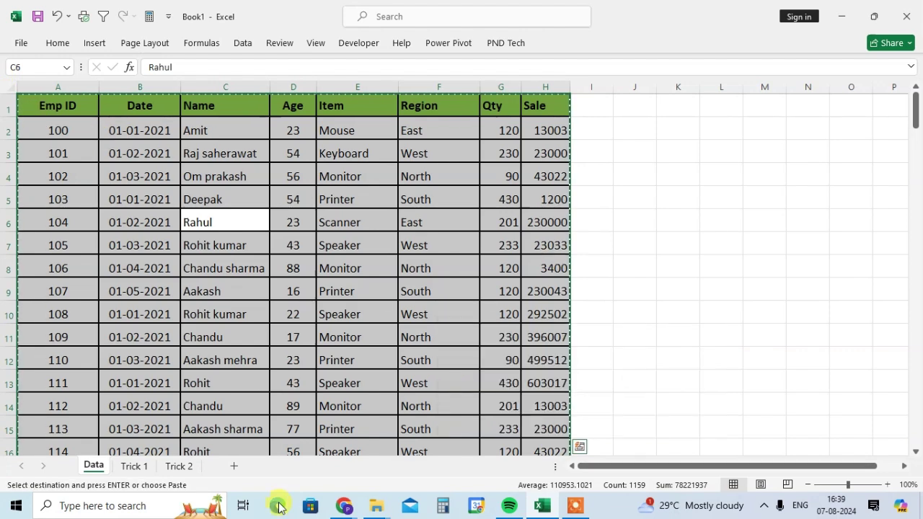
Paste only the column widths of the copied table at cell A1 of the Trick 2 sheet using Paste Special.
{"action": "left_click", "coordinate": [177, 467]}
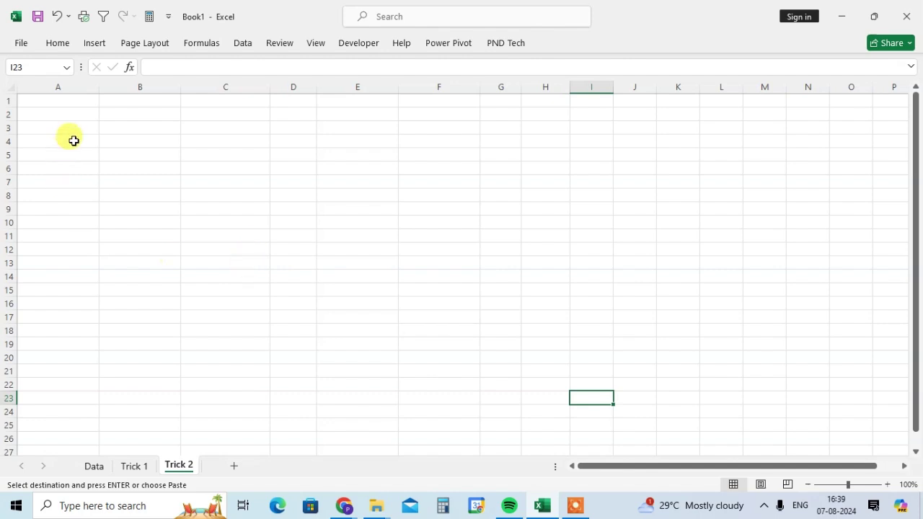
{"action": "left_click", "coordinate": [67, 100]}
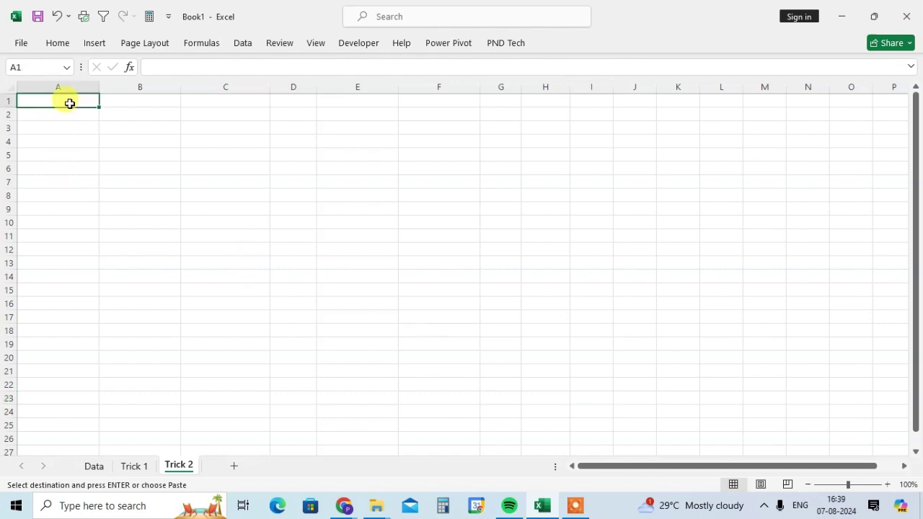
{"action": "key", "text": "ctrl+alt+v"}
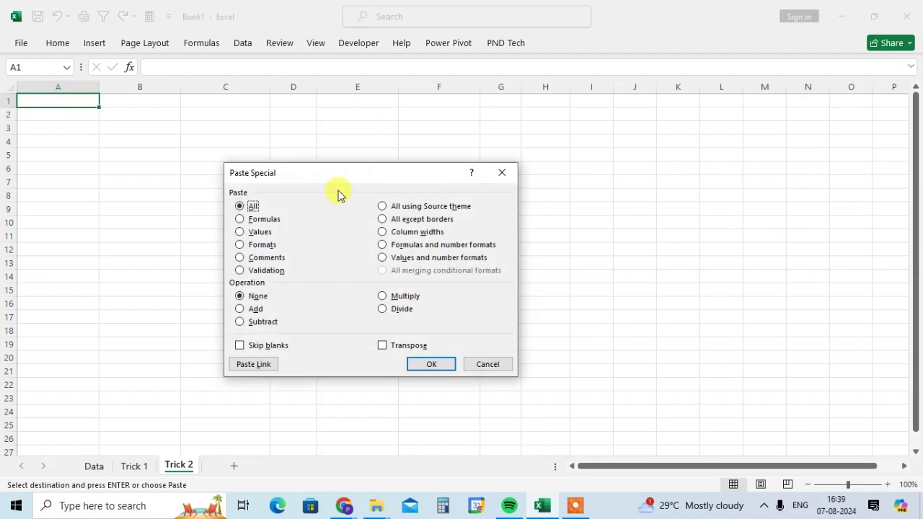
{"action": "left_click", "coordinate": [384, 232]}
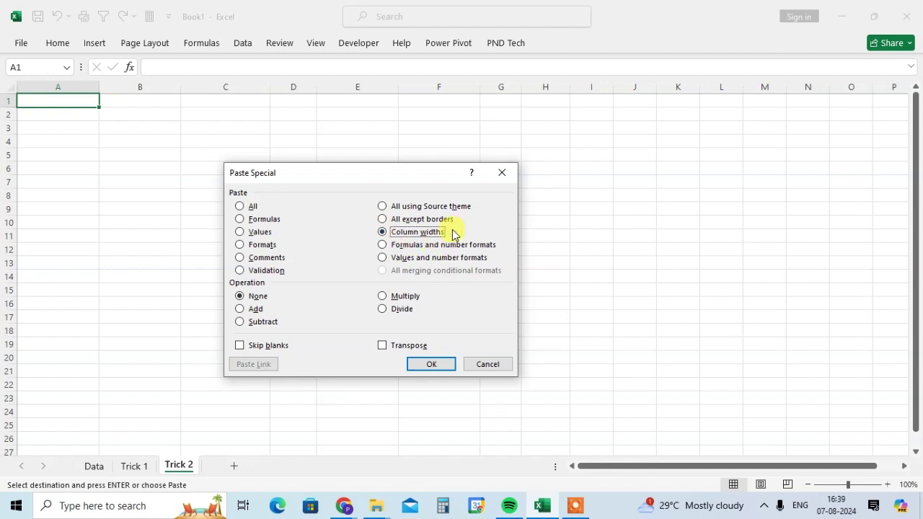
{"action": "left_click", "coordinate": [431, 364]}
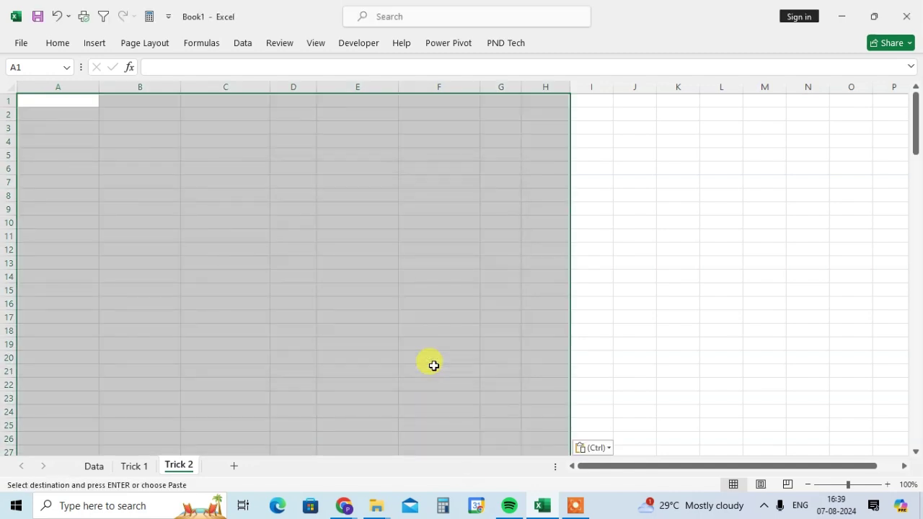